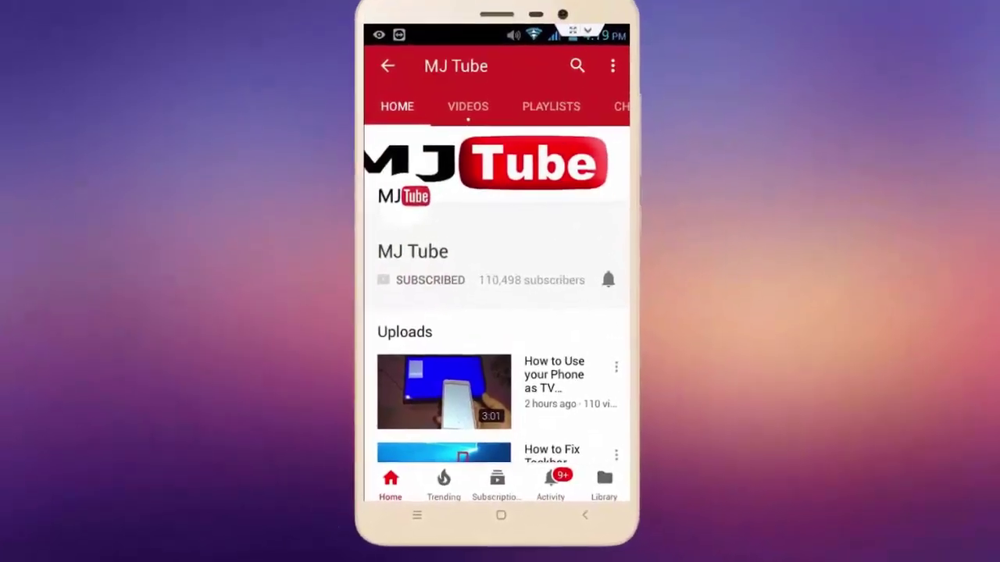
Go to the Windows desktop where the Google Chrome shortcut is available
click(608, 280)
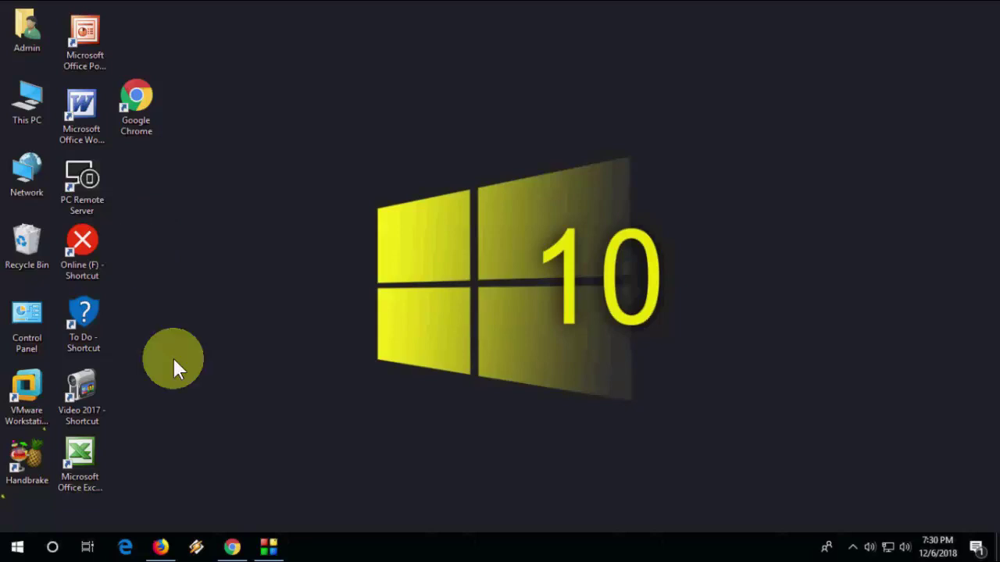
In Chrome's advanced System settings, switch off 'Use hardware acceleration when available'
click(233, 547)
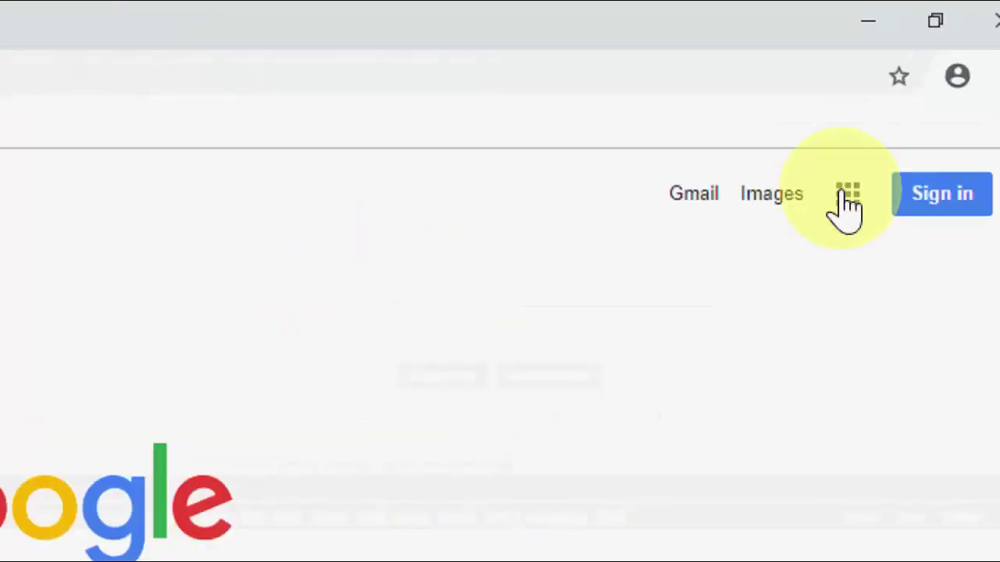
click(969, 77)
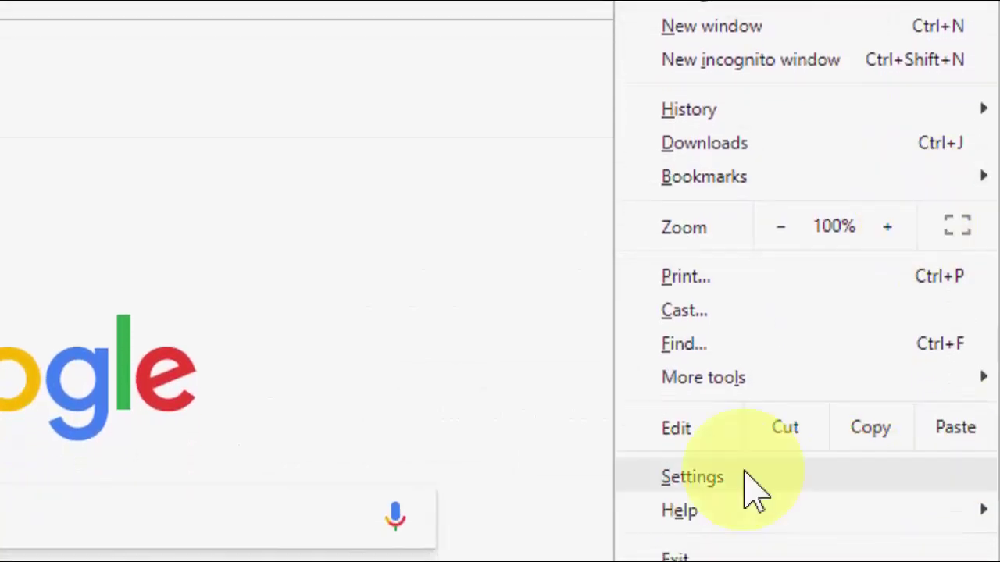
click(748, 484)
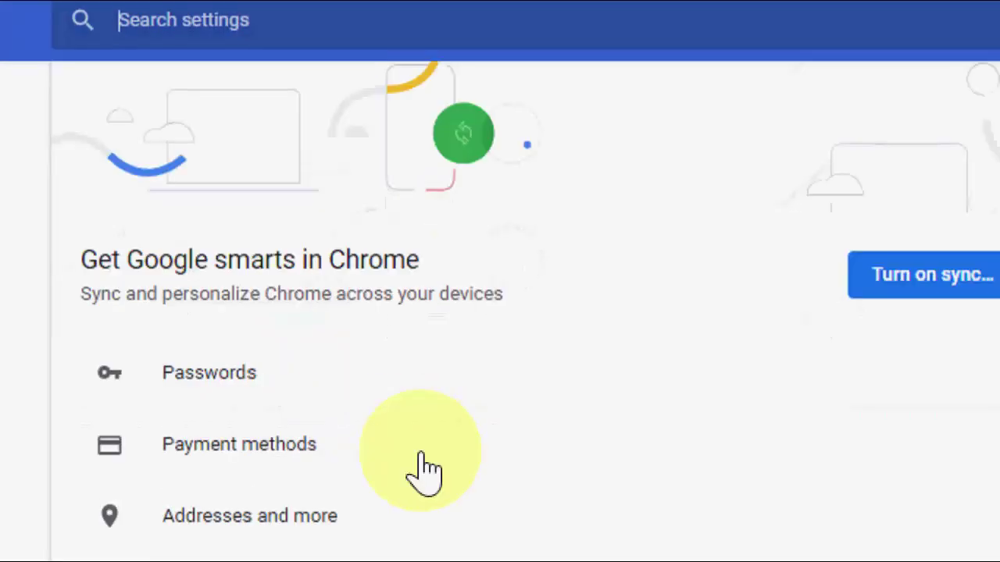
scroll(425, 500, down, 15)
click(527, 492)
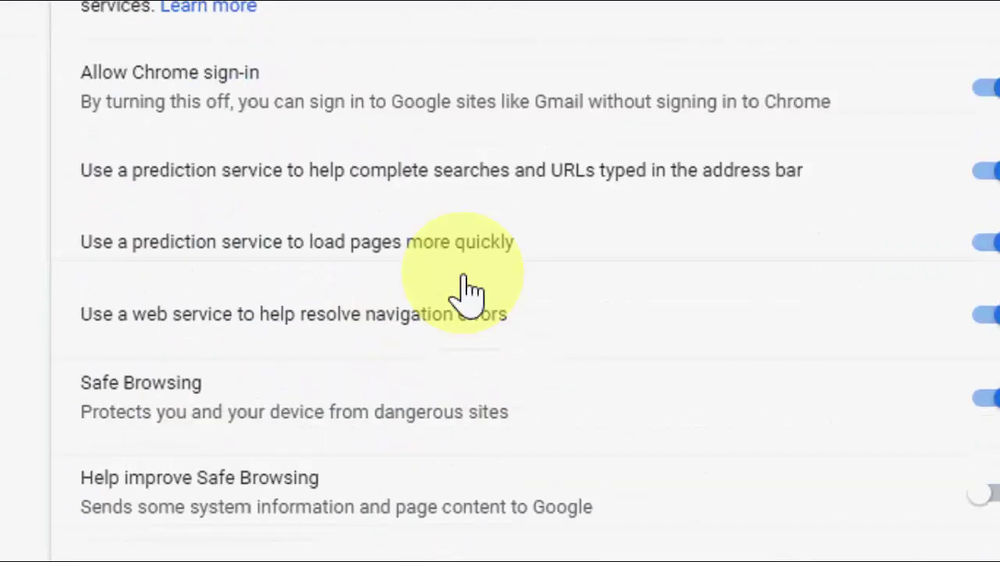
scroll(467, 289, down, 10)
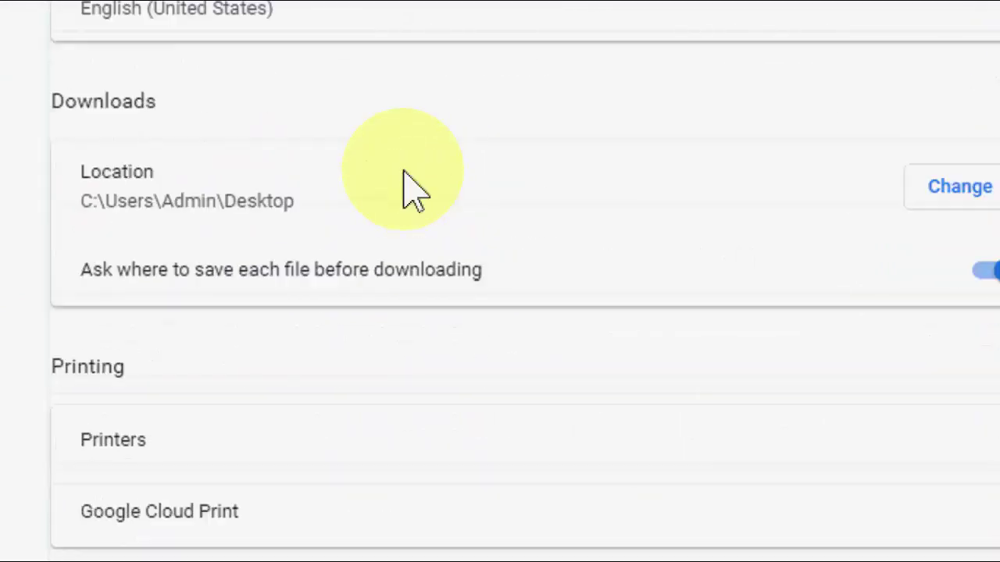
scroll(414, 191, down, 10)
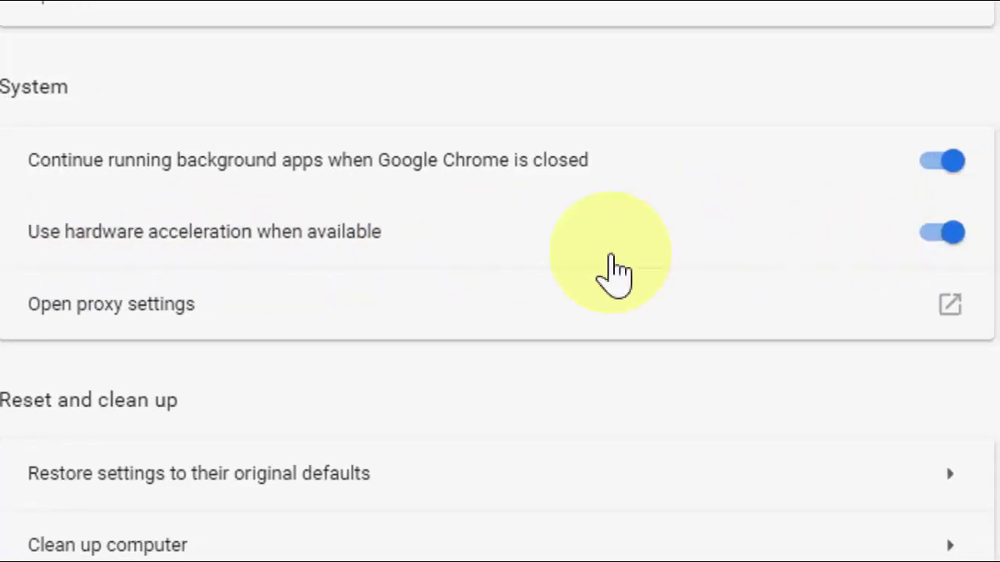
click(625, 244)
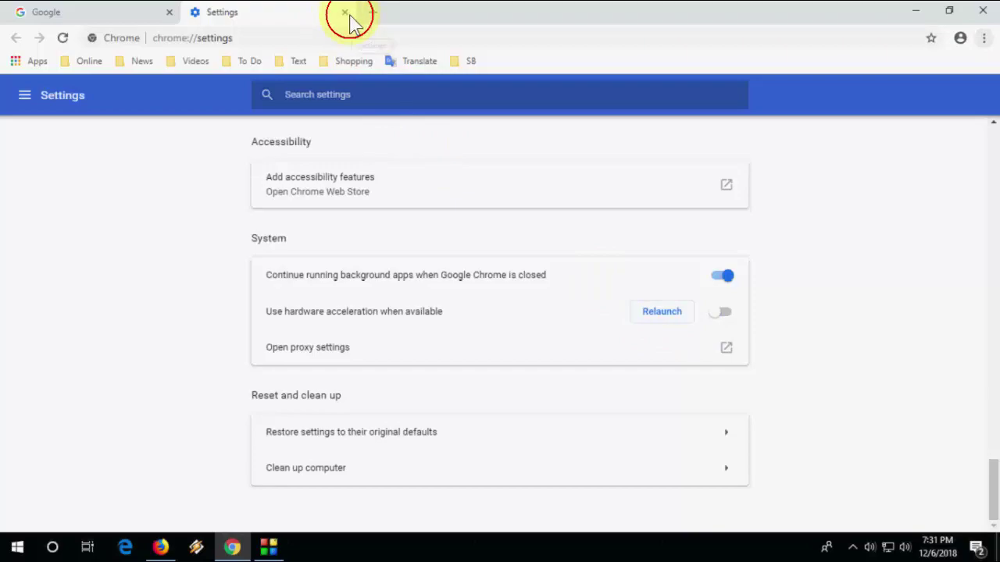
Close Chrome and open the Firefox Options page
click(345, 13)
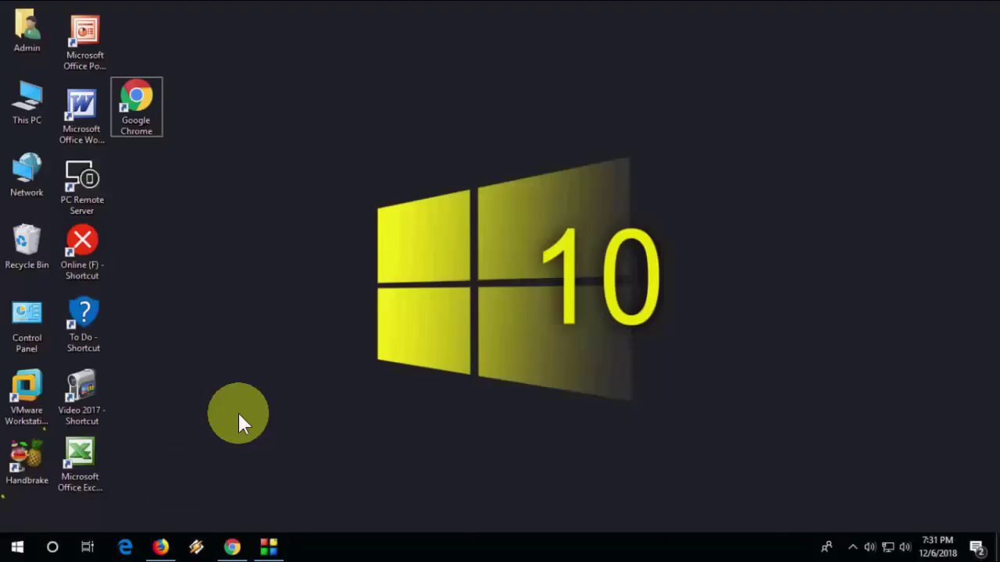
click(159, 550)
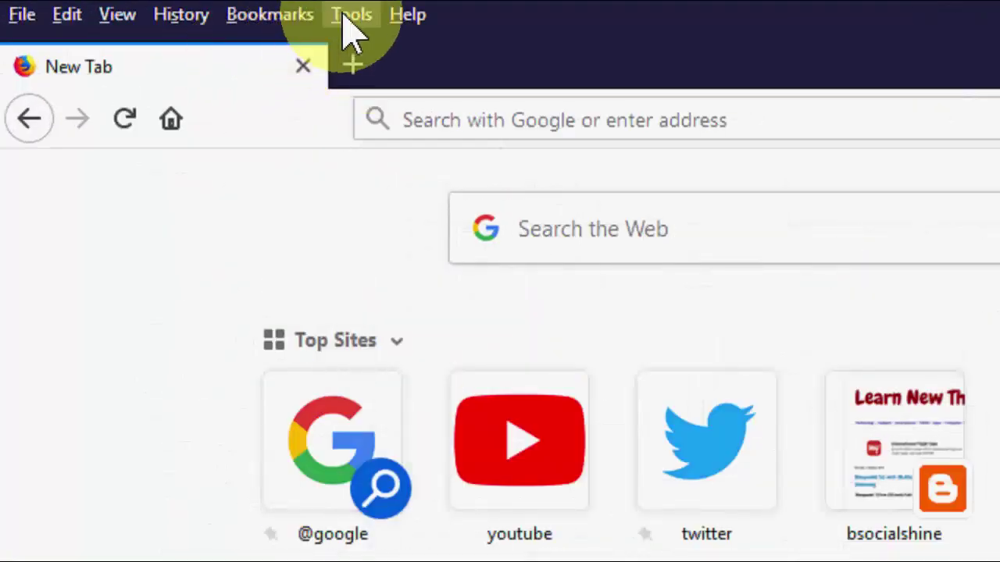
click(343, 22)
click(439, 225)
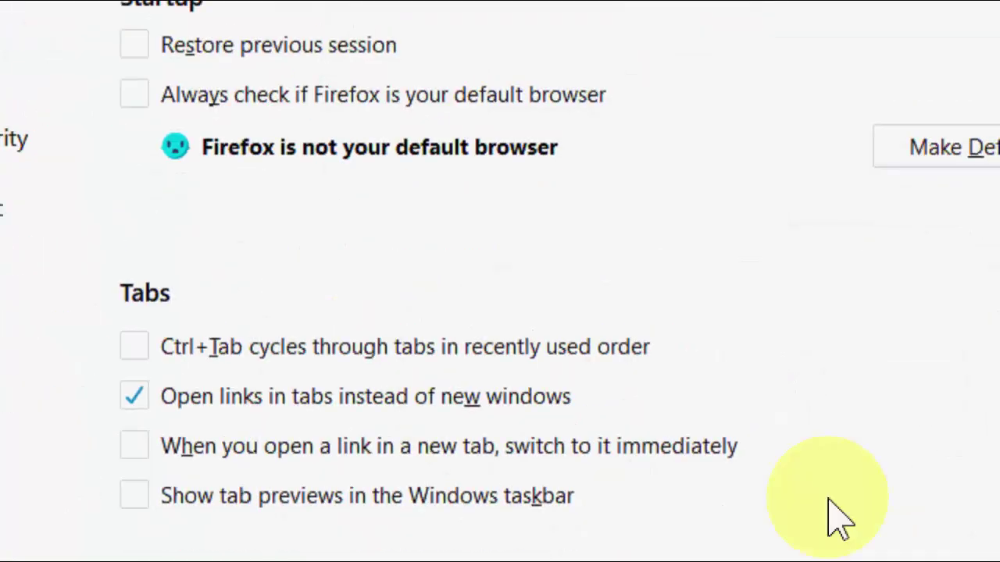
Uncheck 'Use recommended performance settings' and 'Use hardware acceleration' in Firefox, then close Options
scroll(392, 224, down, 12)
scroll(390, 230, up, 6)
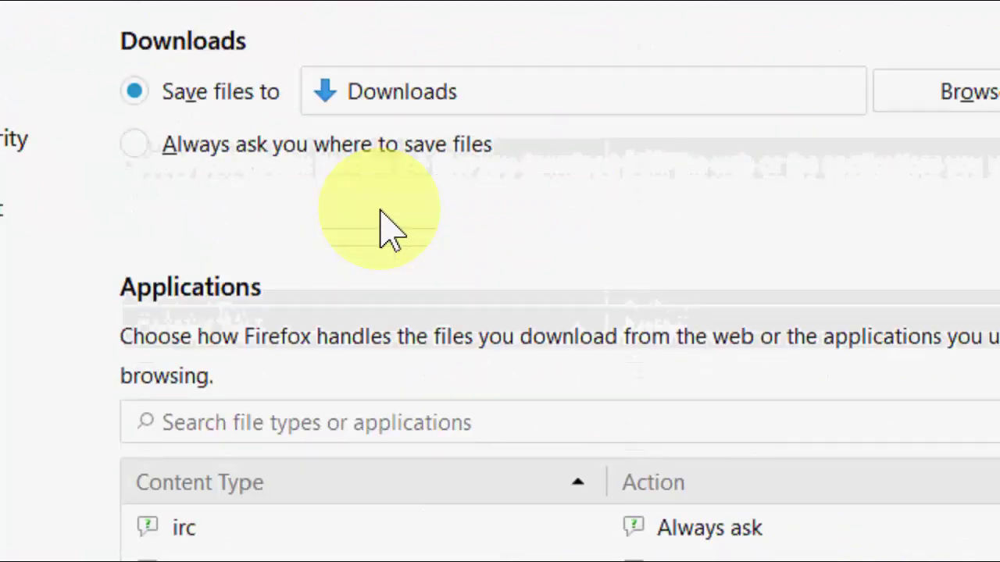
scroll(382, 227, up, 10)
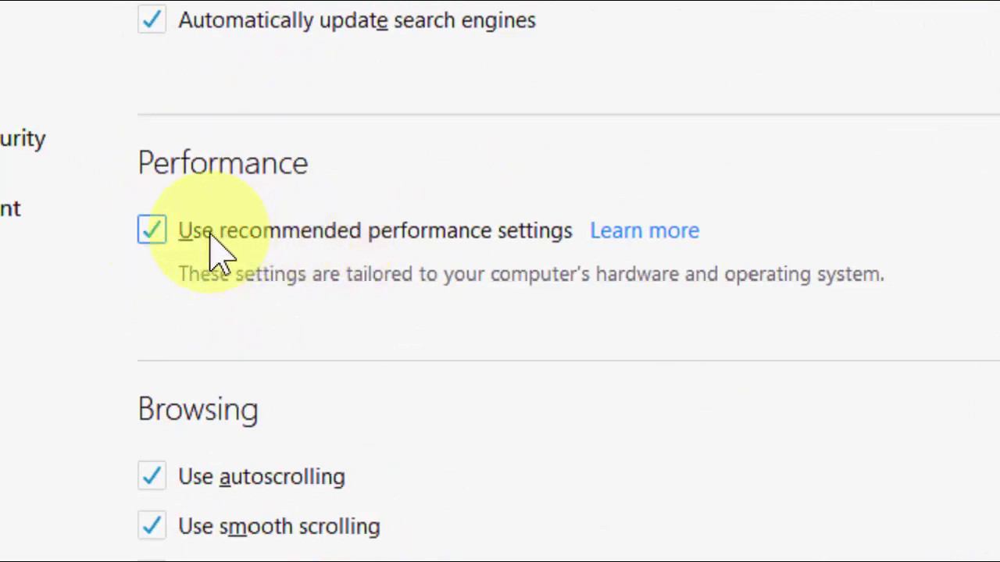
click(165, 244)
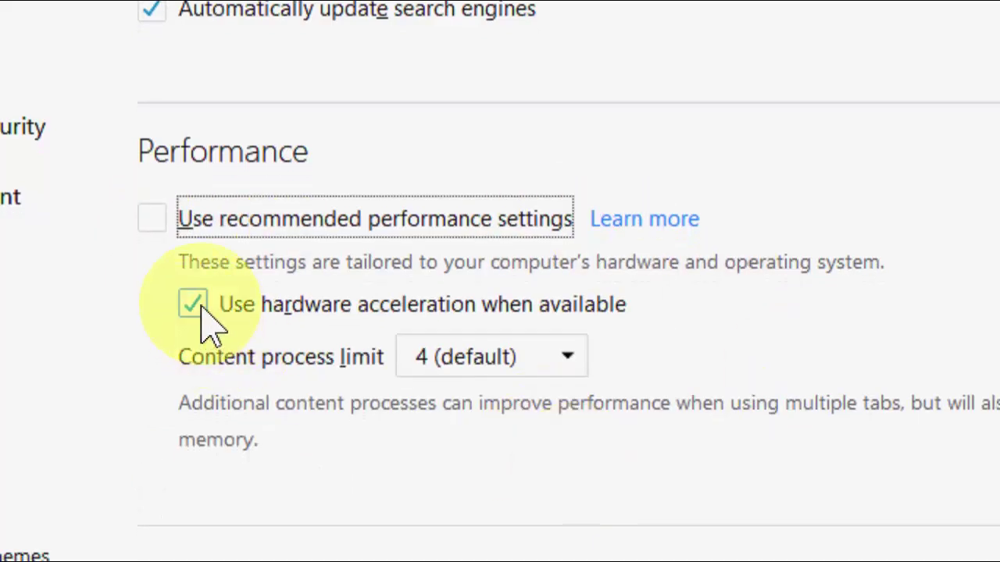
click(201, 307)
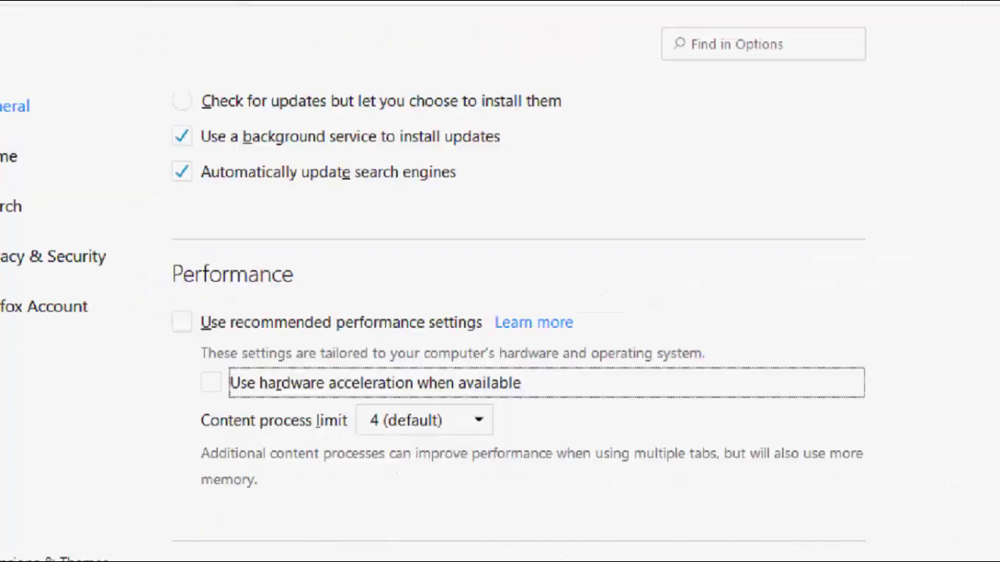
click(317, 33)
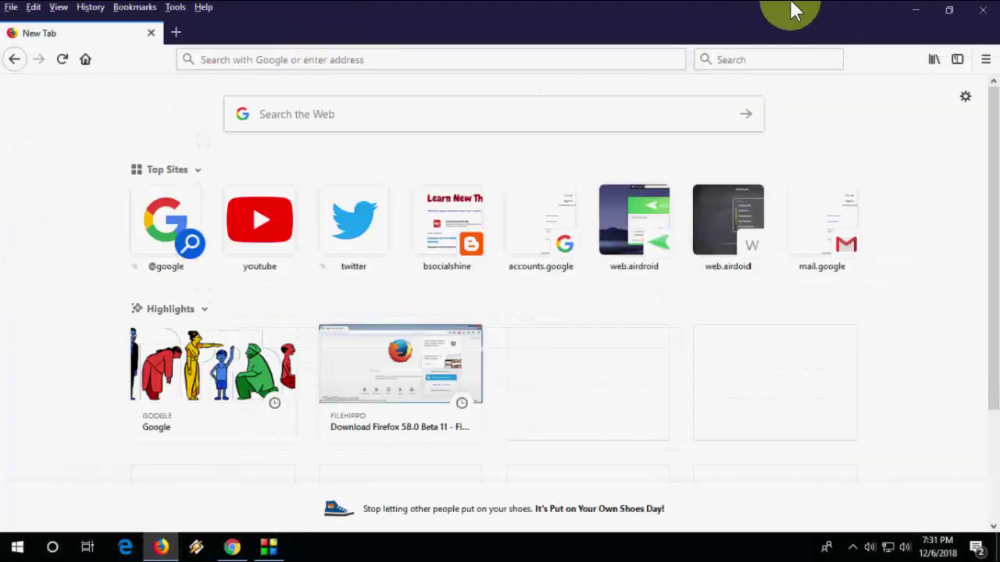
Set the desktop Google Chrome shortcut to run in Windows 8 compatibility mode, then refresh the desktop
click(982, 9)
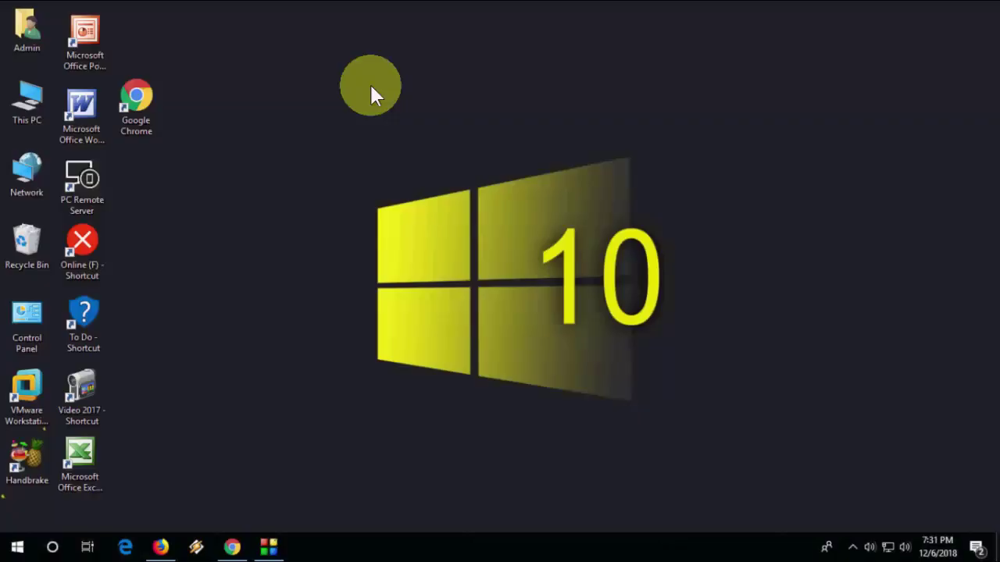
right_click(138, 118)
click(230, 397)
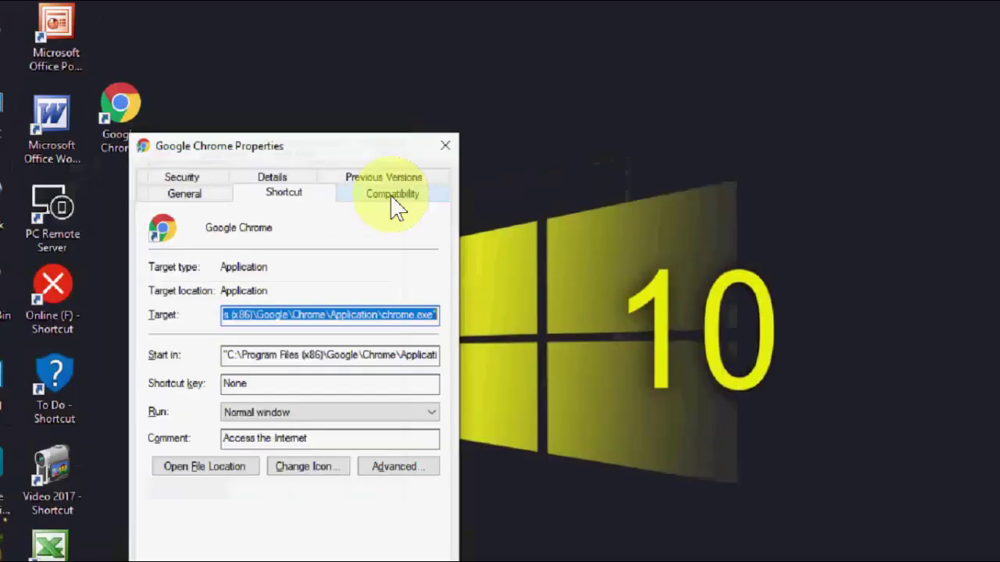
click(353, 169)
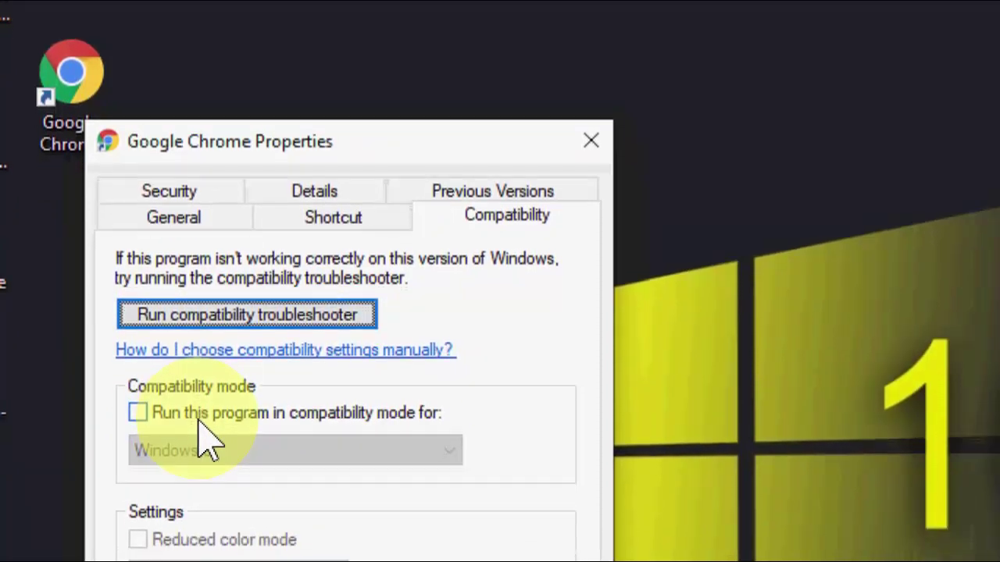
click(199, 412)
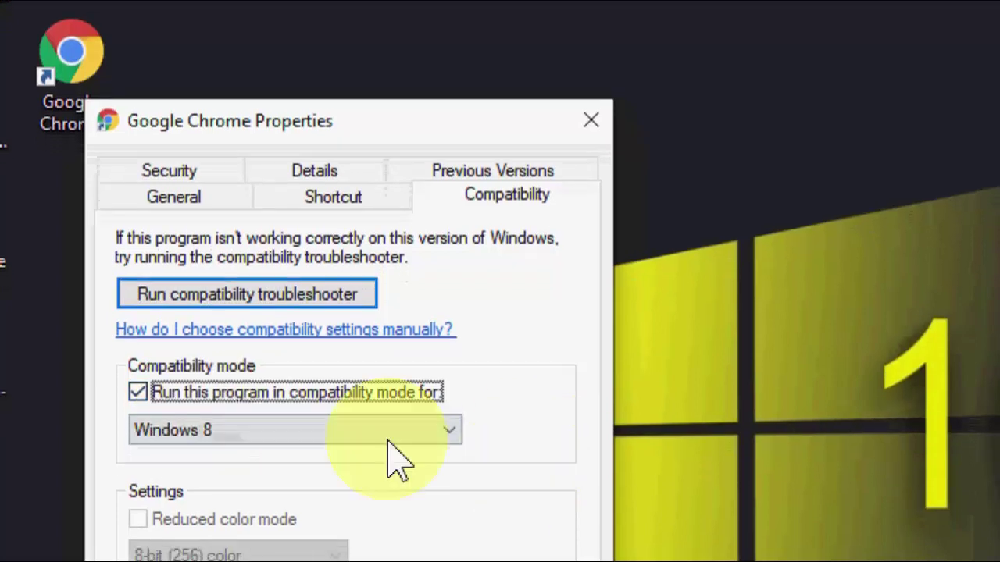
click(357, 449)
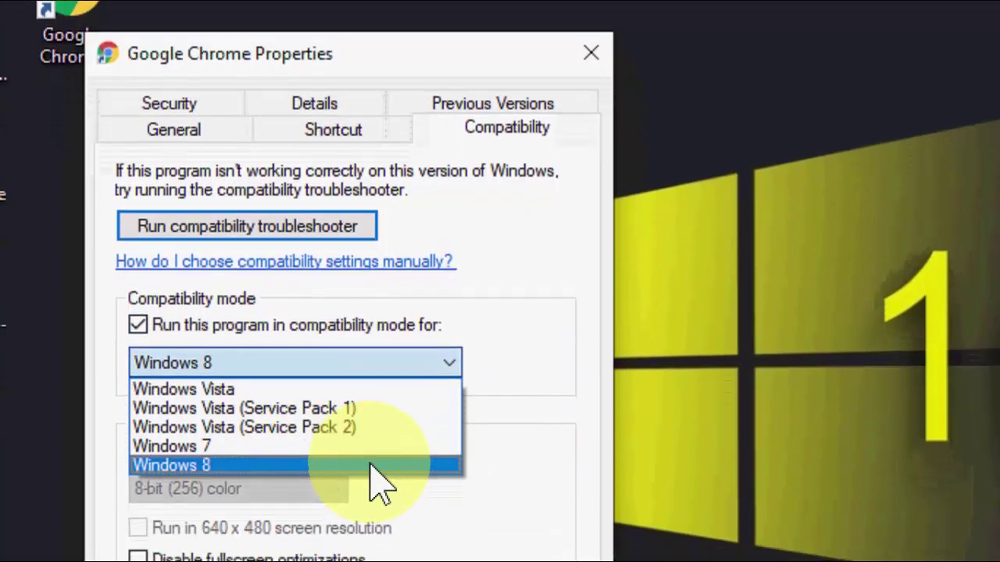
click(384, 437)
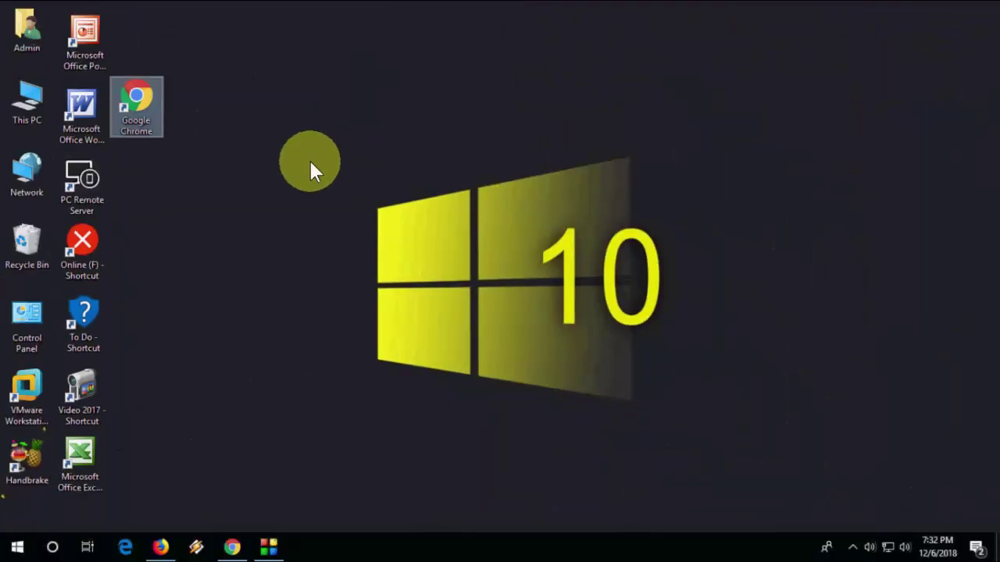
right_click(310, 163)
click(344, 211)
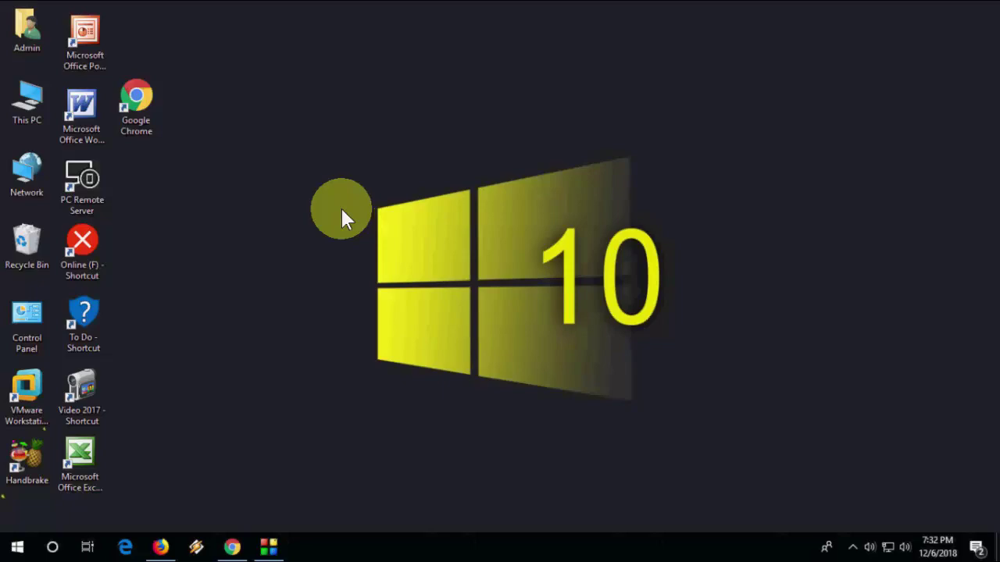
Open Chrome's About Google Chrome page to check for updates on version 70.0.3538.110
click(232, 549)
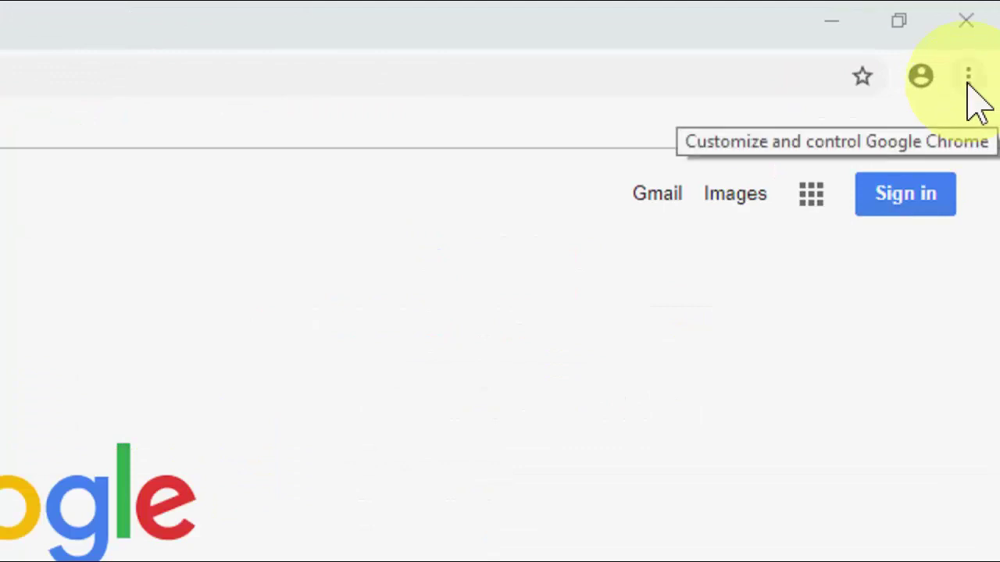
click(968, 78)
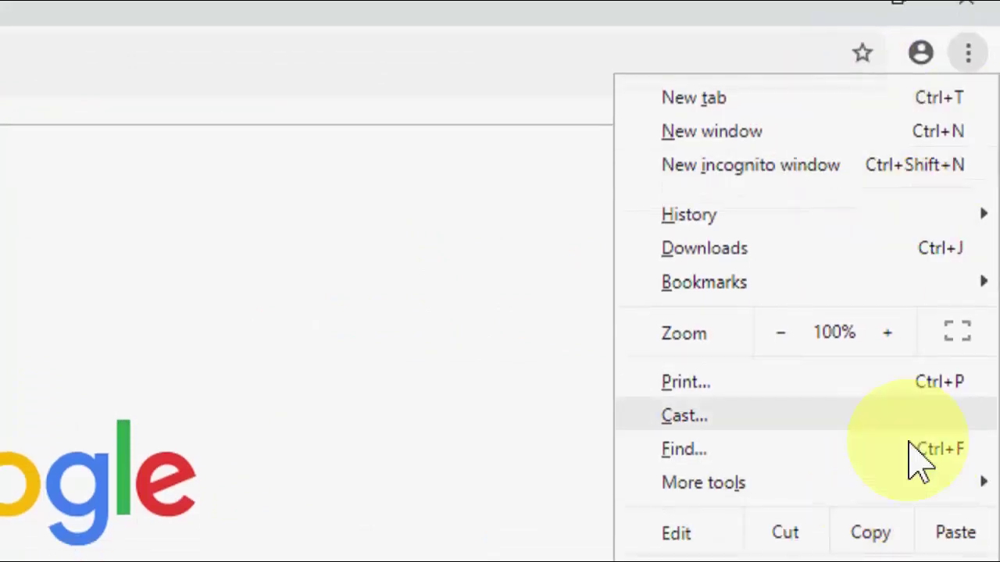
mouse_move(821, 466)
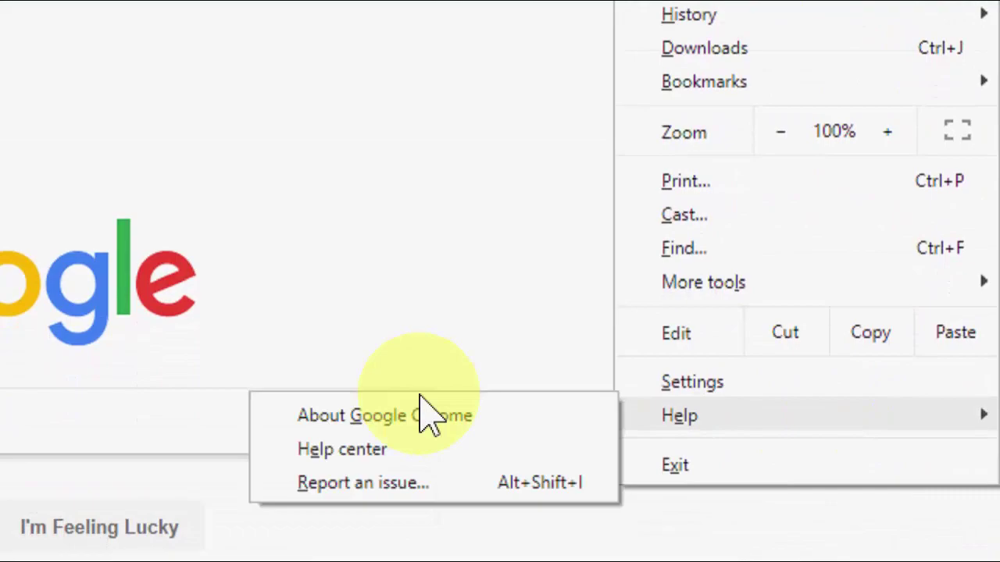
click(338, 407)
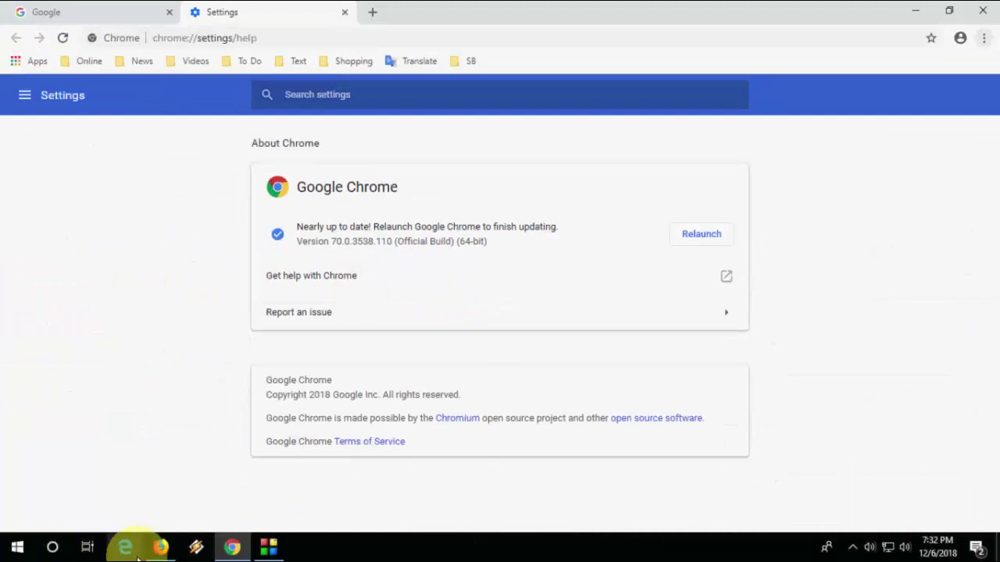
Check Firefox's version (64.0b6) in About Firefox, then minimize Firefox and Chrome
click(160, 546)
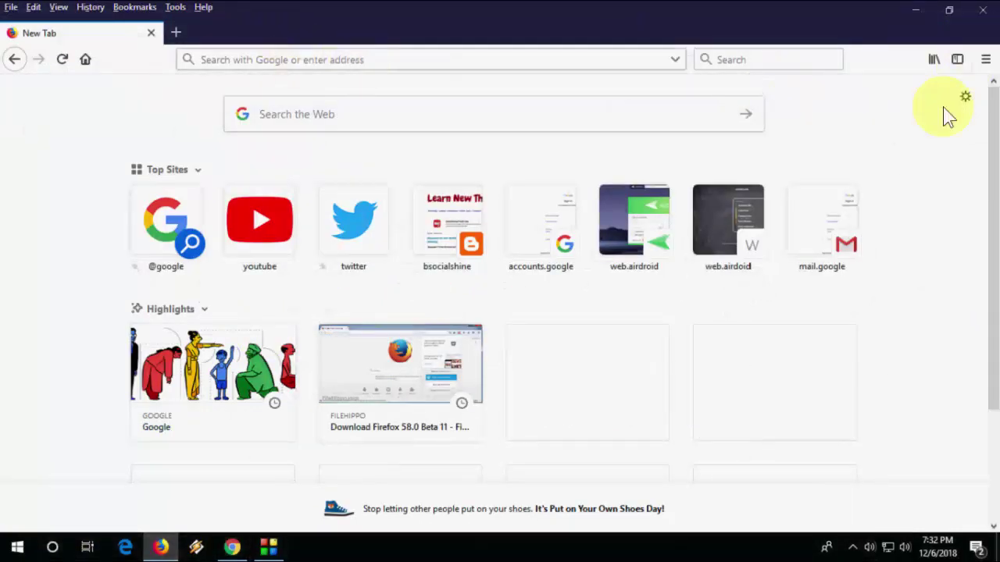
click(985, 60)
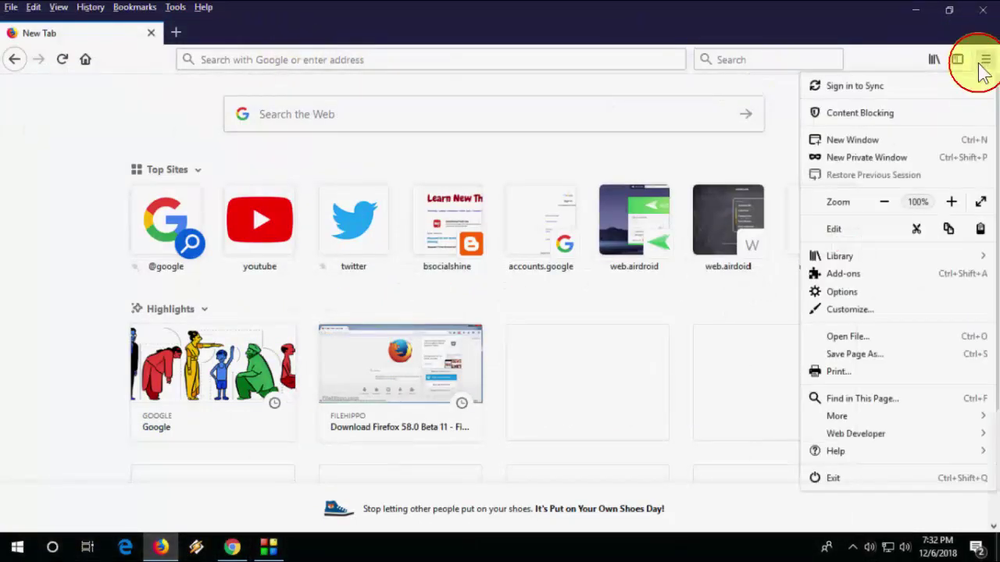
click(906, 453)
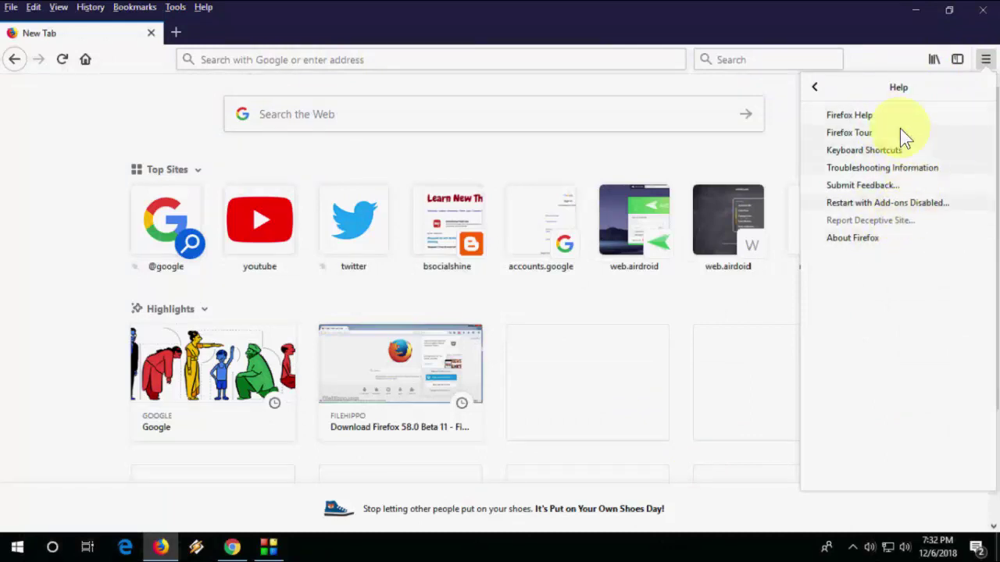
click(898, 239)
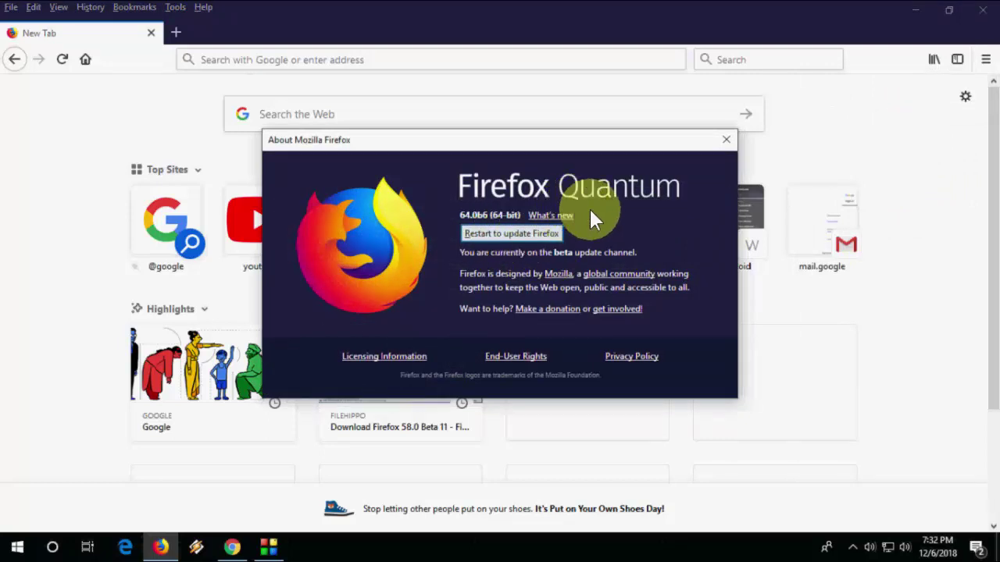
click(723, 141)
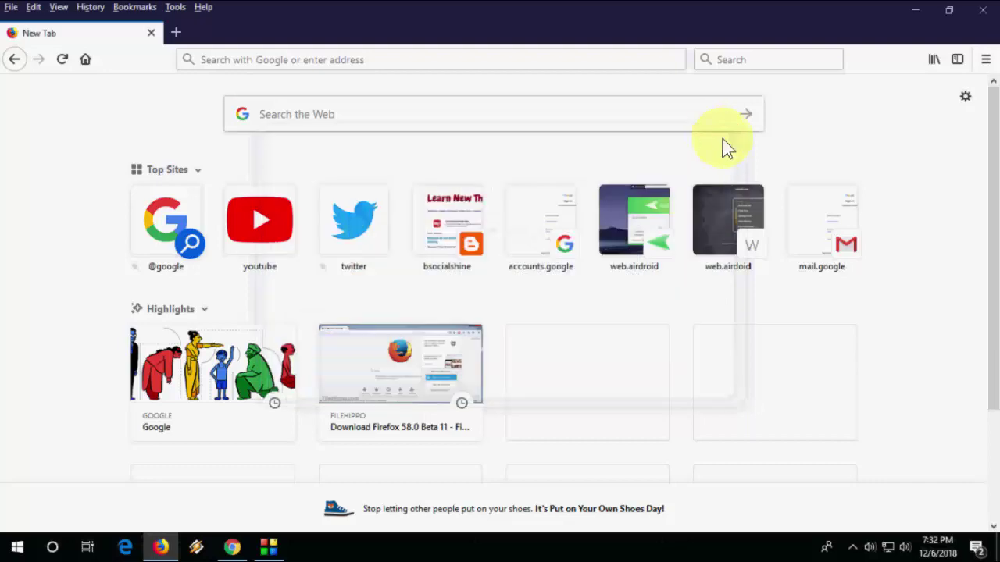
click(922, 11)
click(922, 10)
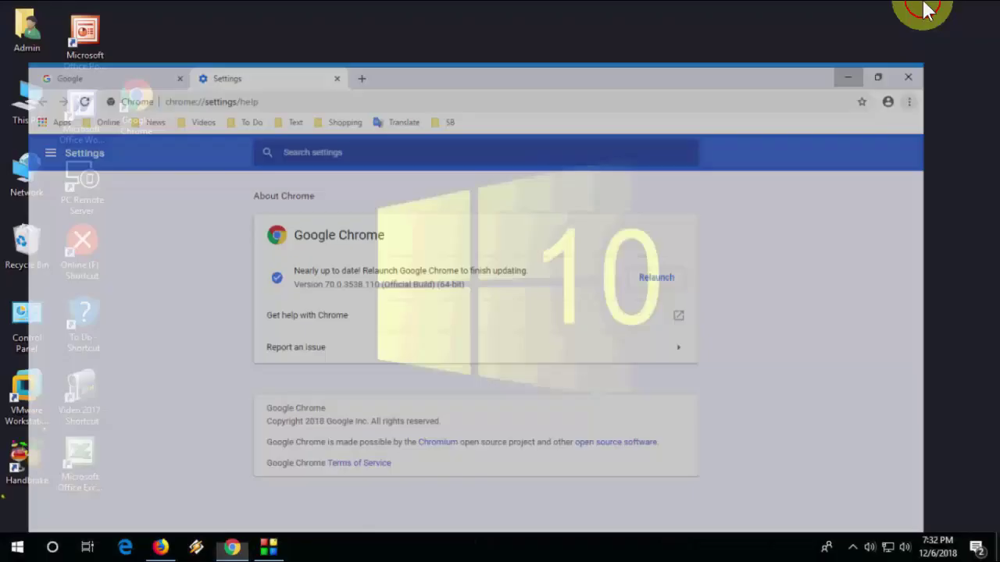
Refresh the desktop and search the Start menu for 'verifier'
right_click(346, 153)
click(376, 195)
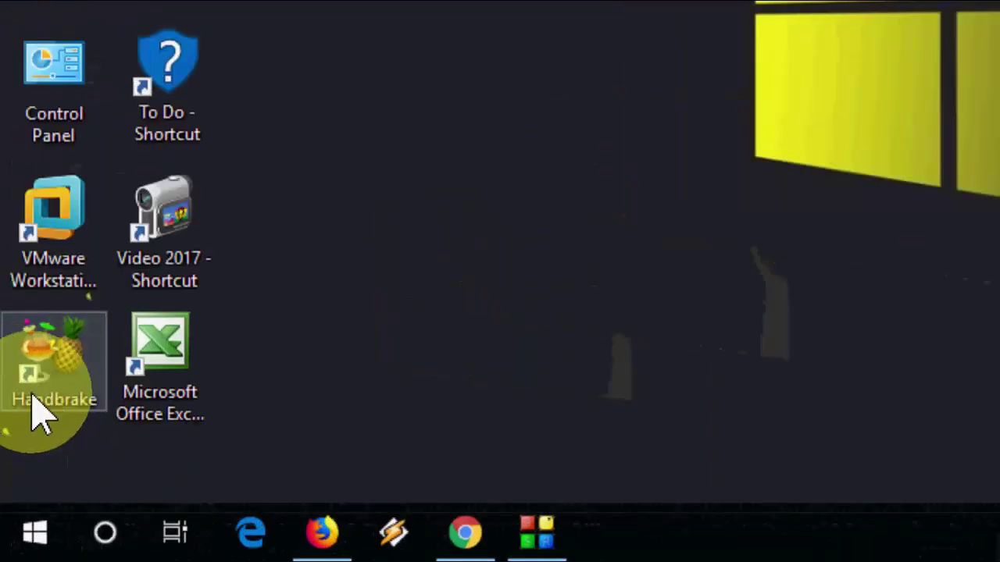
key(super)
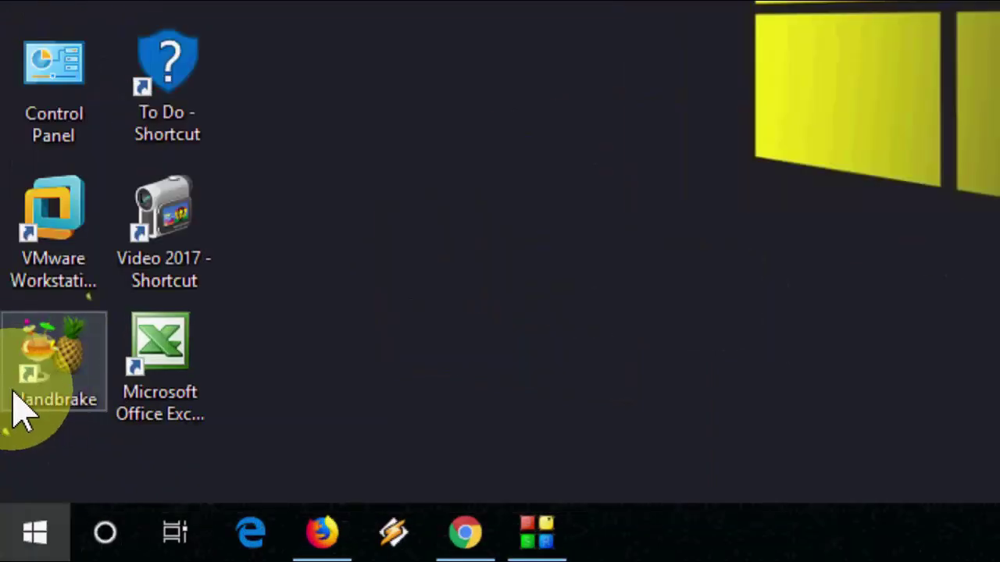
text(vri)
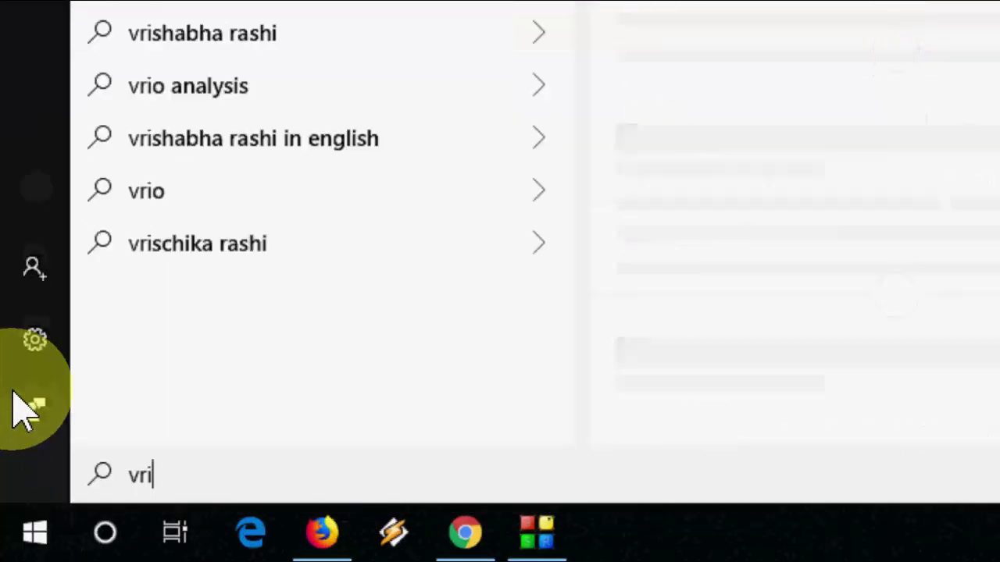
key(BackSpace)
key(BackSpace)
key(BackSpace)
text(er)
key(BackSpace)
key(BackSpace)
text(verif)
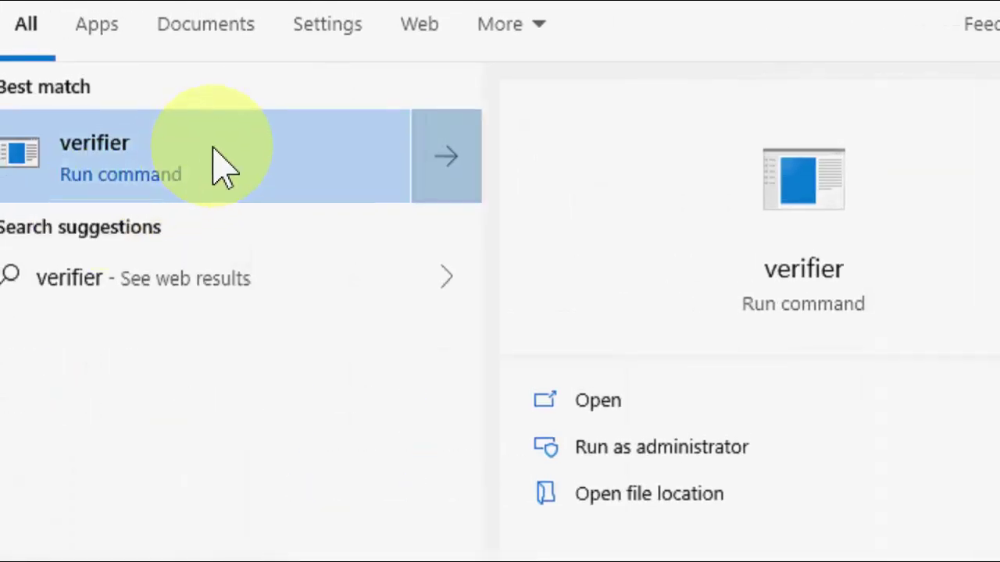
Run Driver Verifier with standard settings on unsigned drivers, dismiss the none-found message, and close it
click(221, 166)
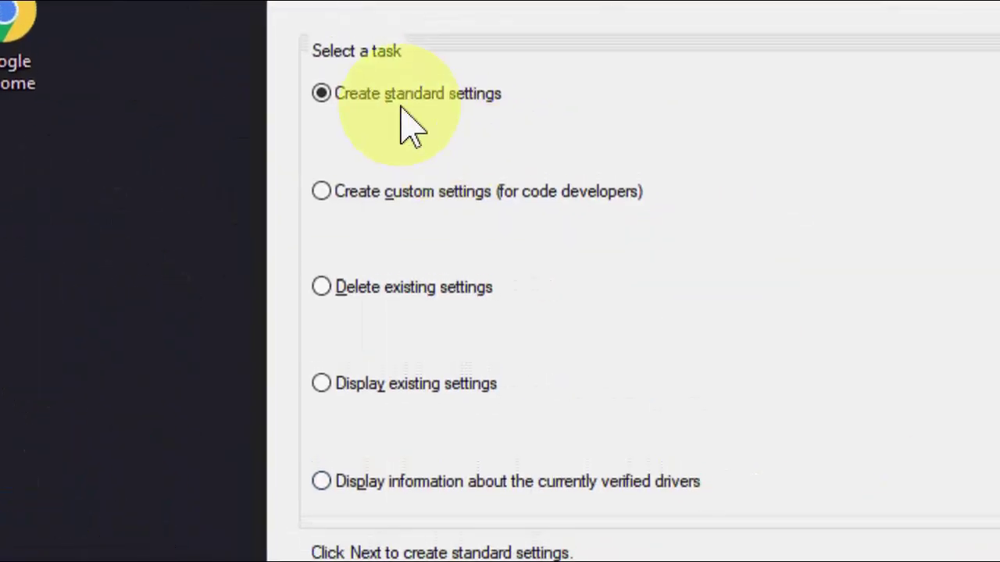
click(367, 100)
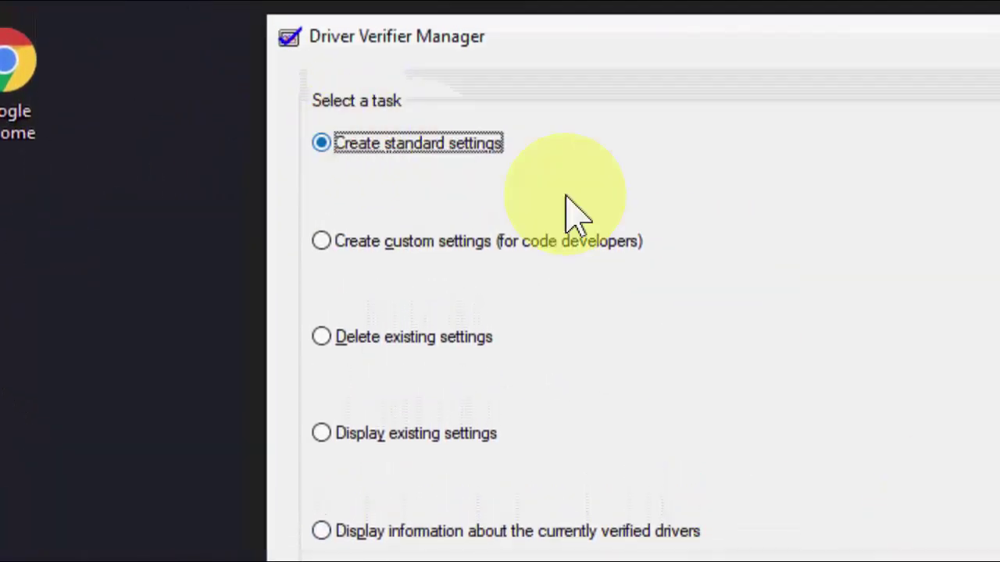
click(910, 507)
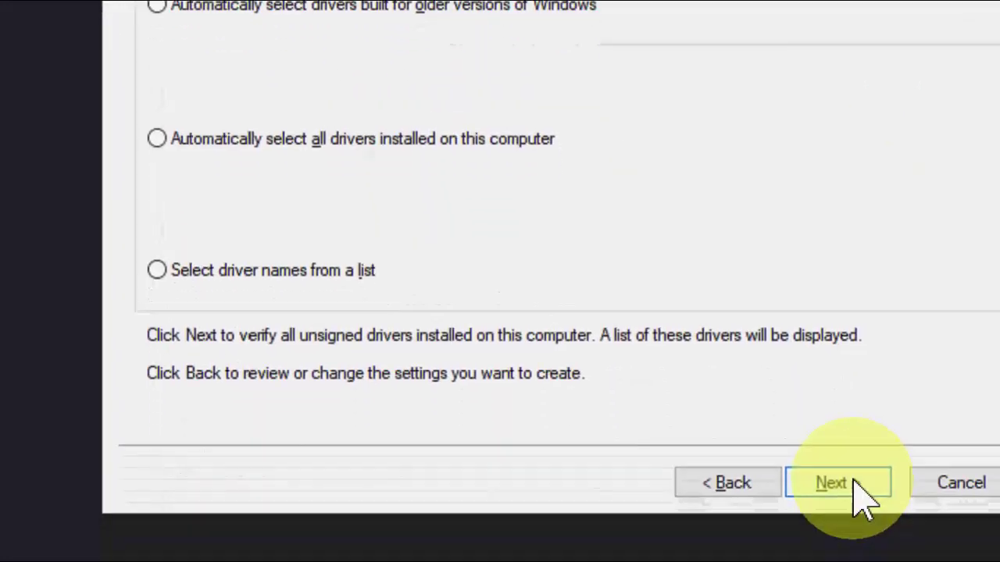
click(854, 481)
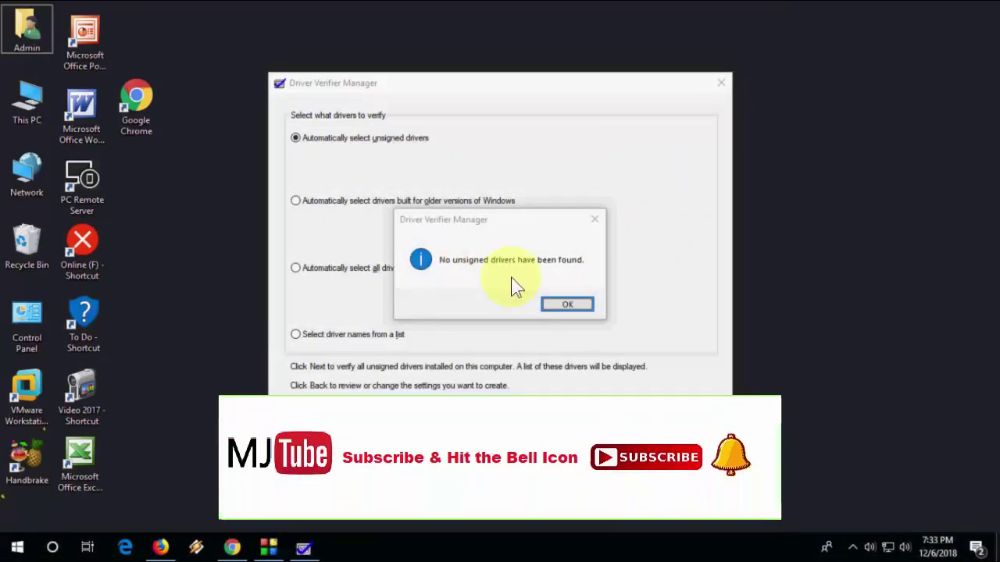
click(594, 220)
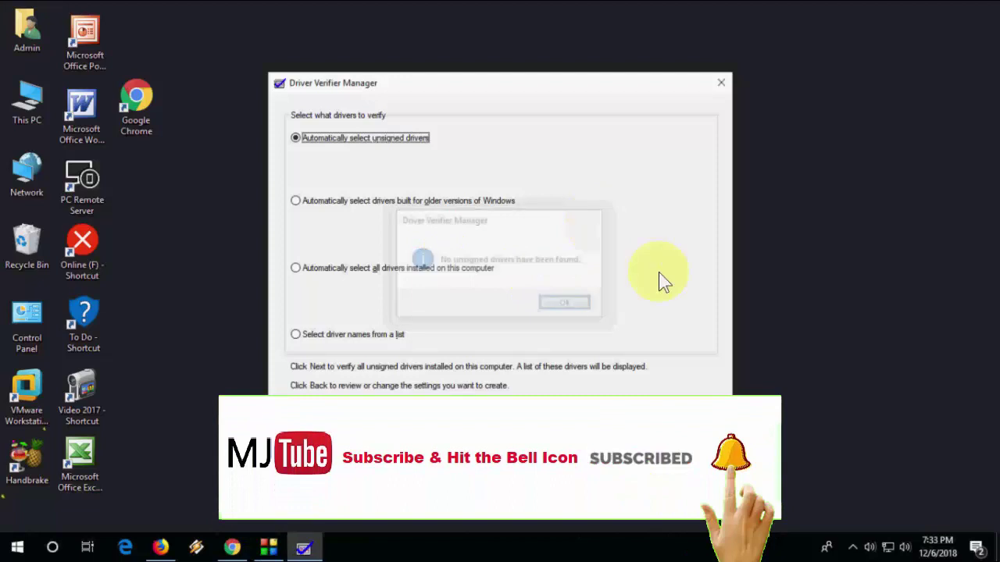
click(720, 84)
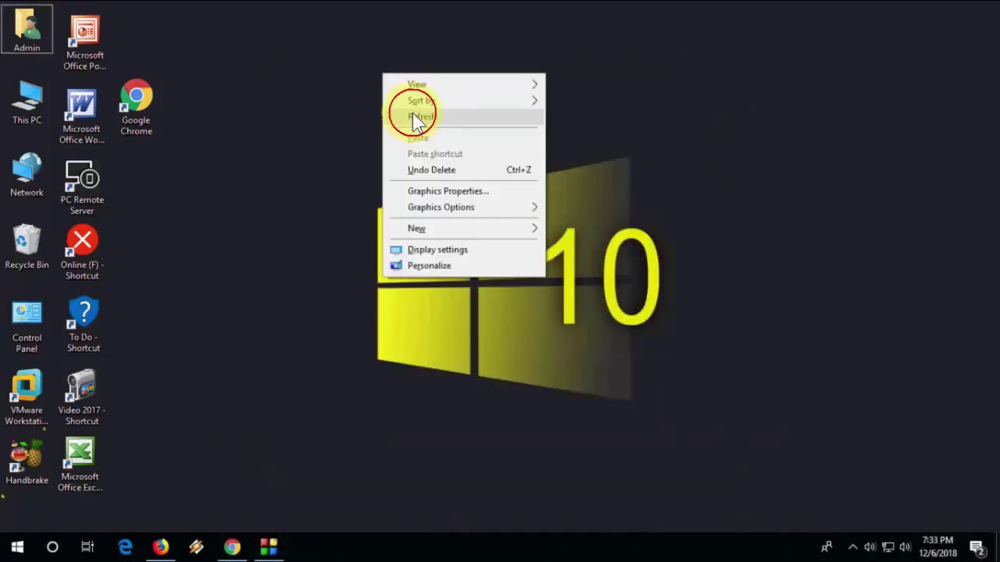
click(413, 117)
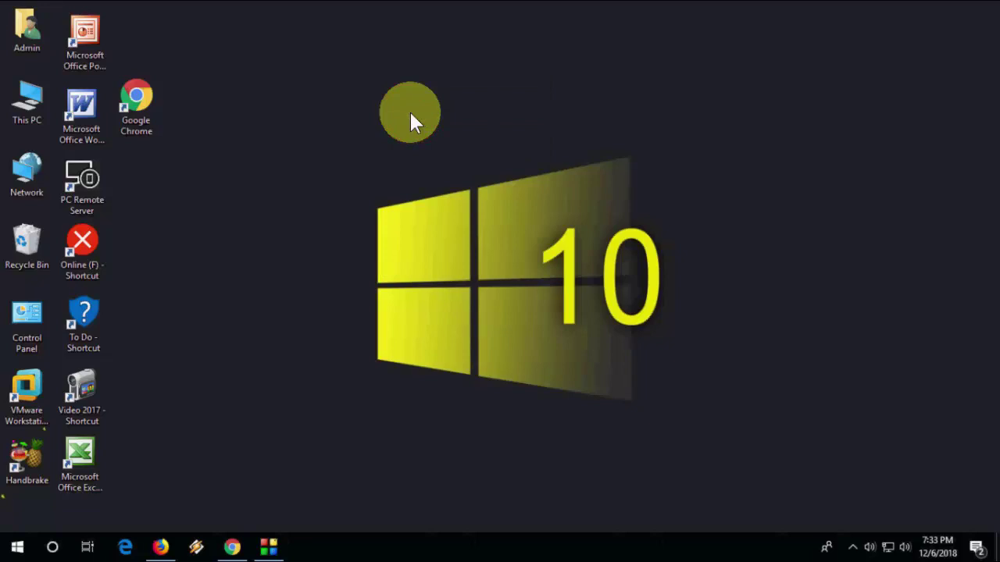